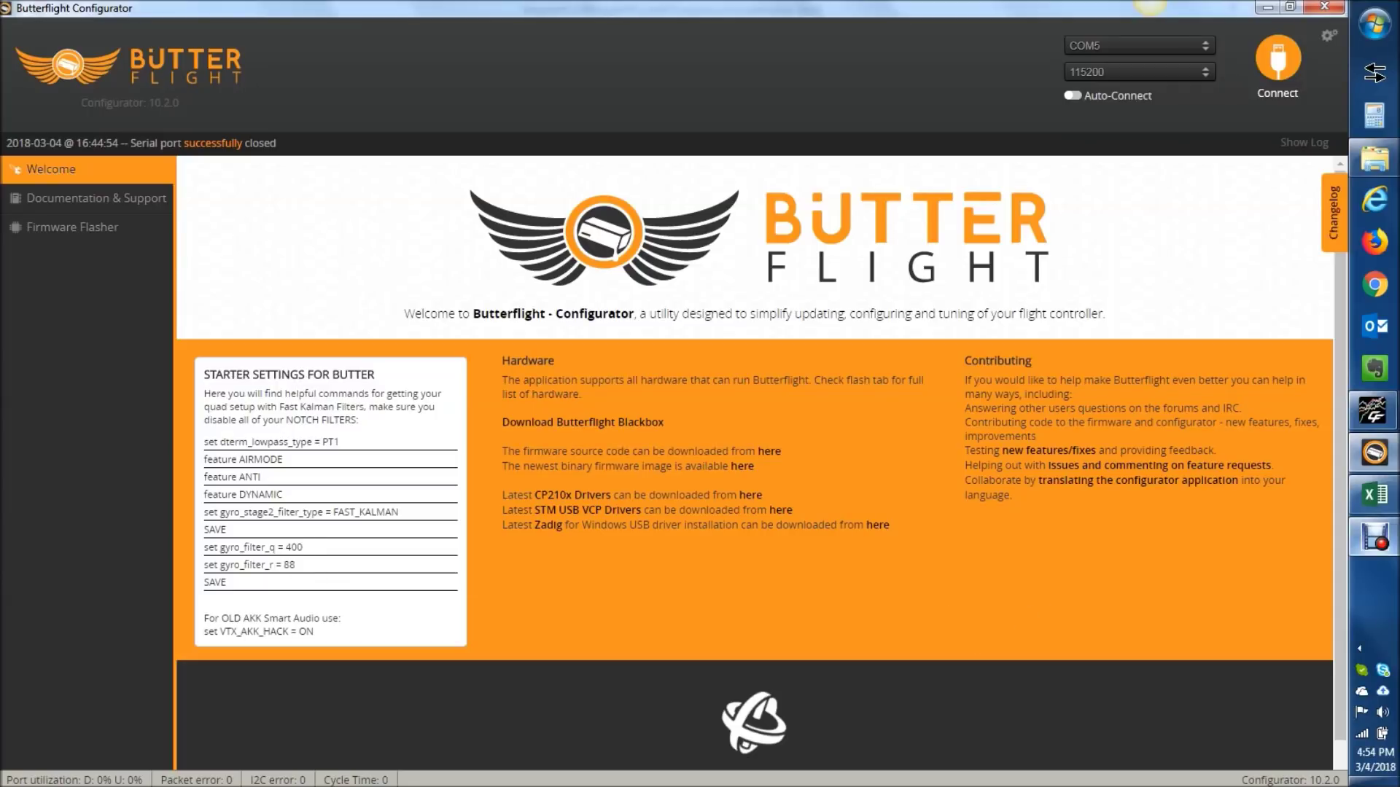
# Switch to the Excel cutoff frequency calculator and view the Cutoff Chart sheet of filter values
pyautogui.moveTo(1385, 502)
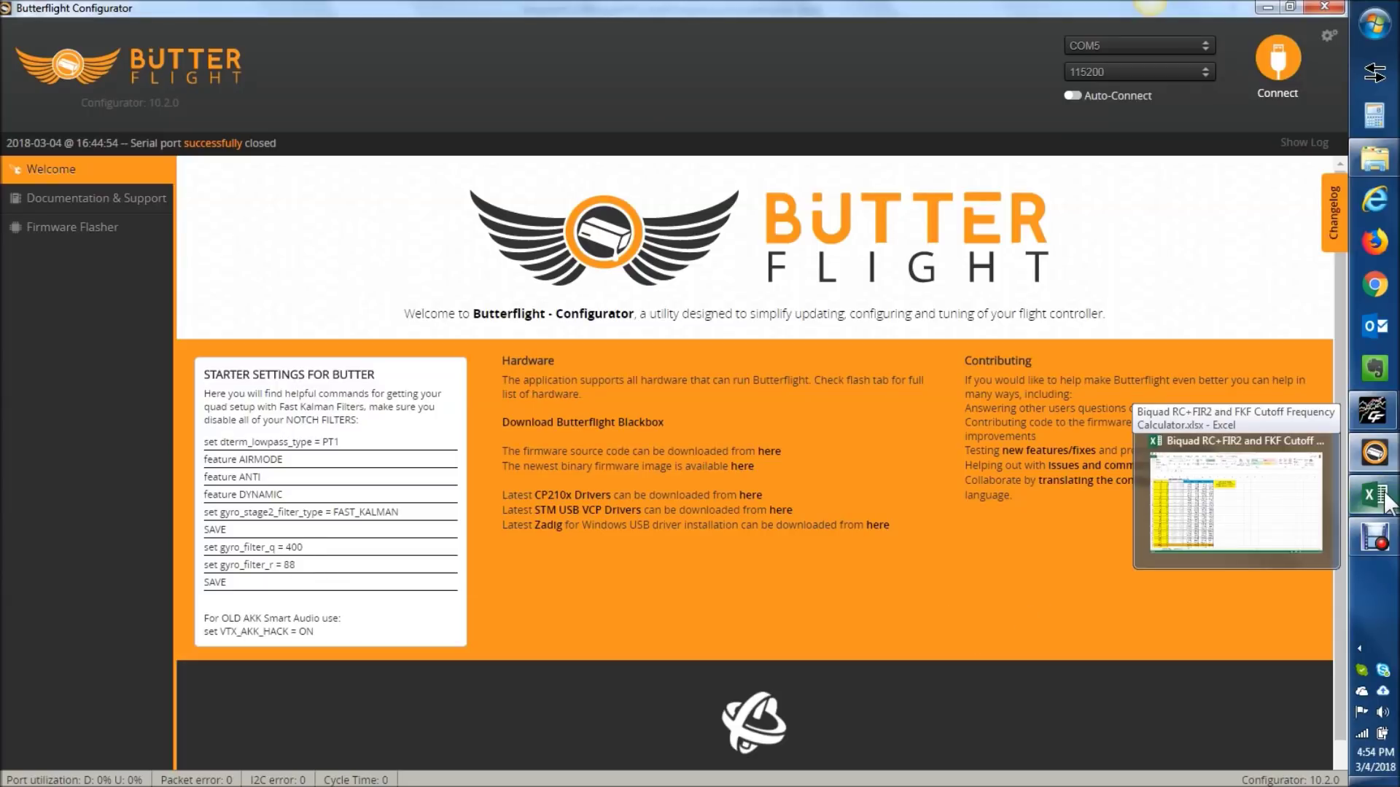
pyautogui.click(1385, 502)
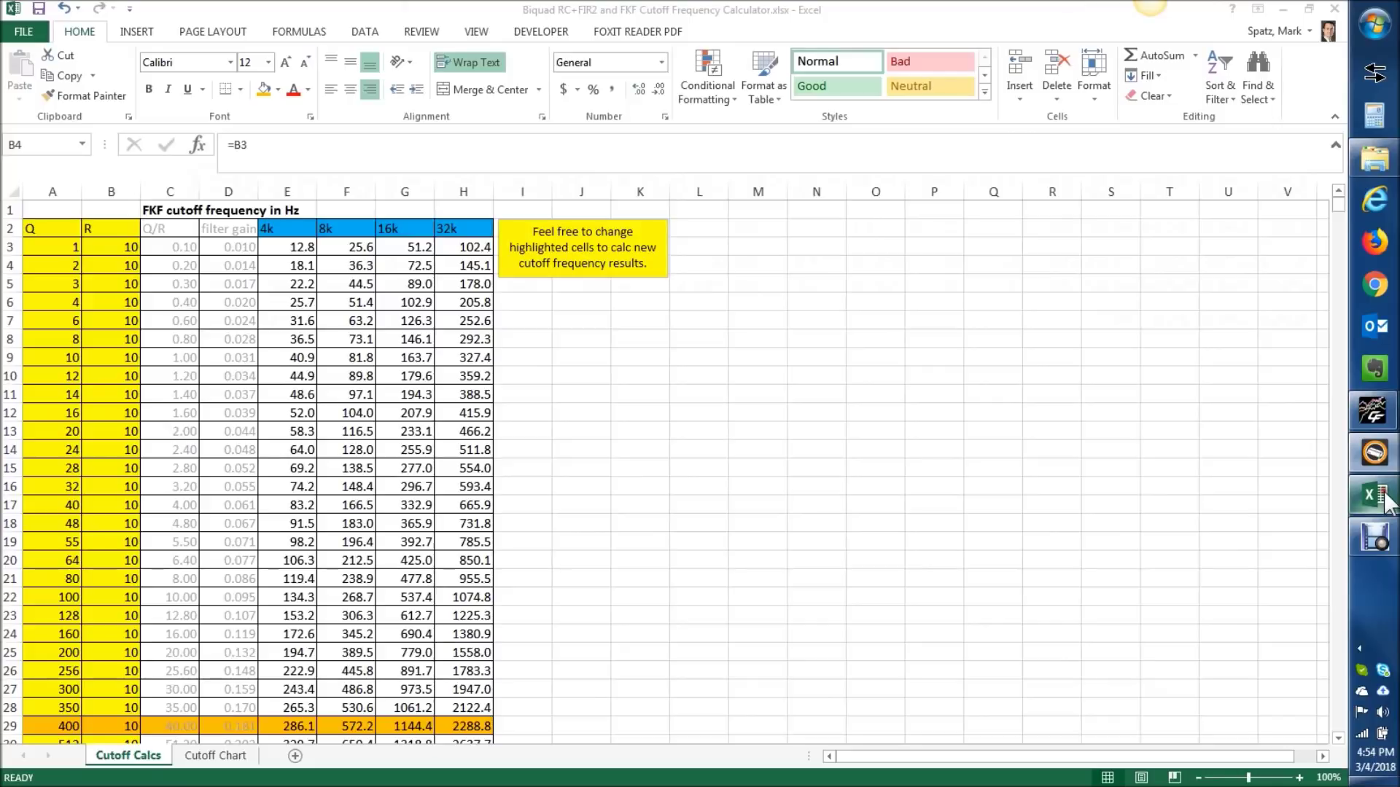
pyautogui.click(208, 756)
pyautogui.click(681, 632)
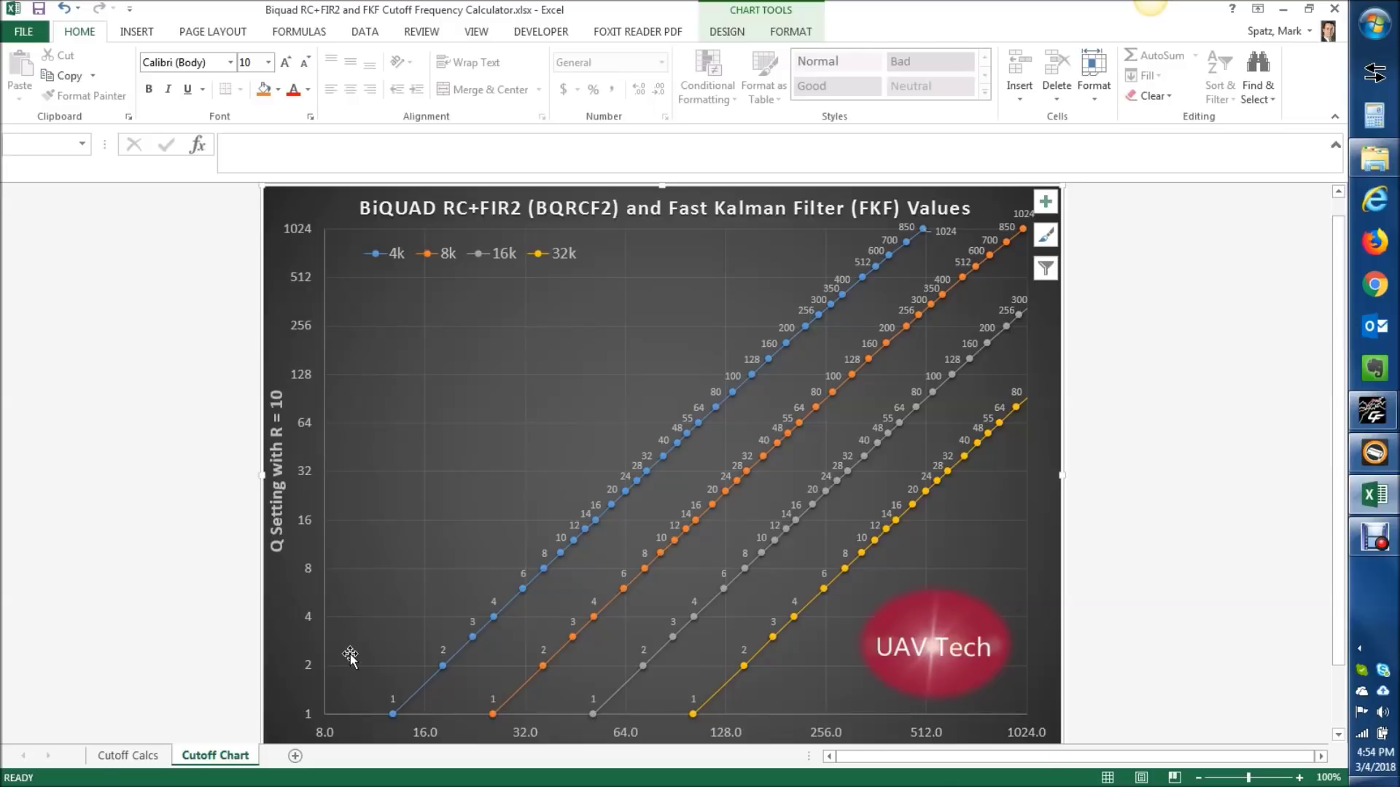
# Set the R value in cell B3 of the Cutoff Calcs sheet to 88
pyautogui.click(140, 756)
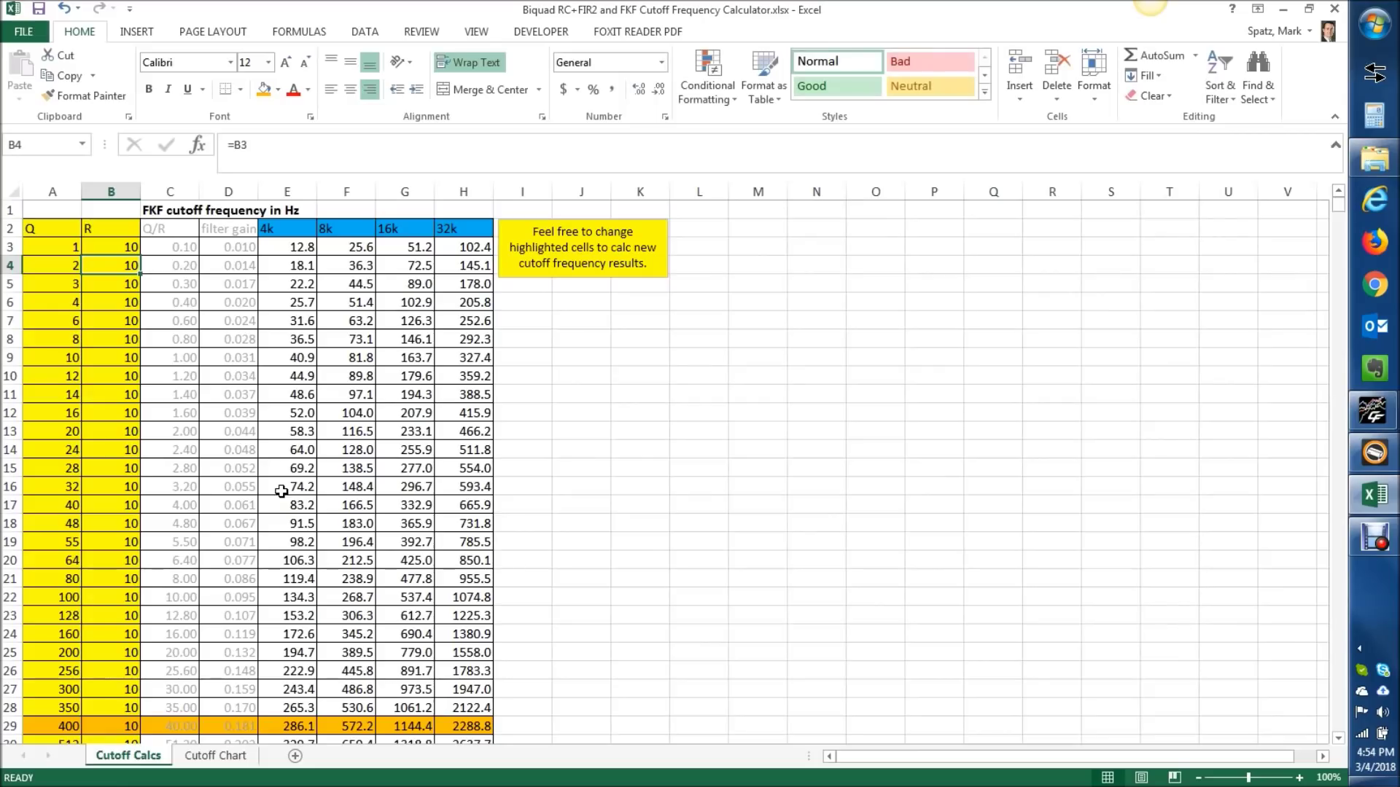
pyautogui.click(118, 248)
pyautogui.write('88')
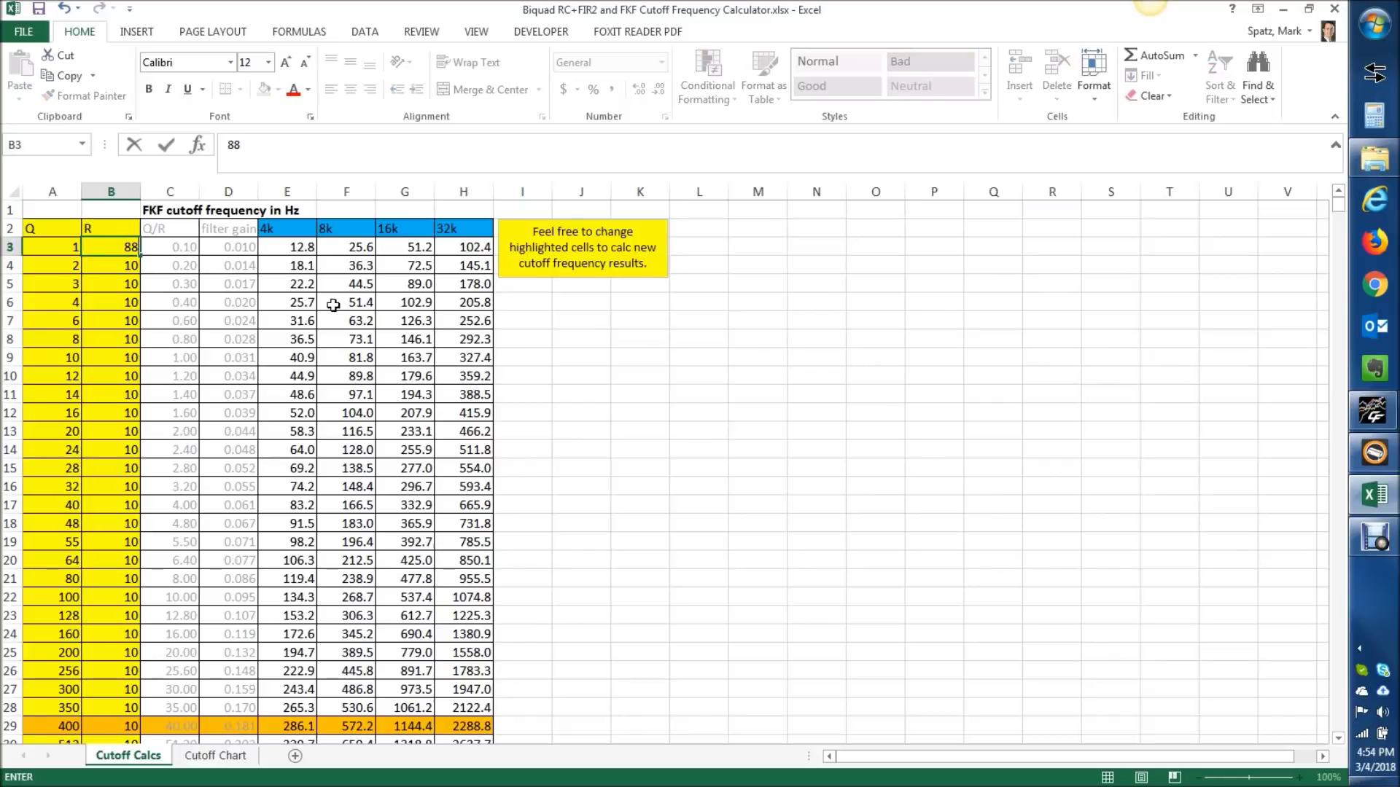
pyautogui.press('Return')
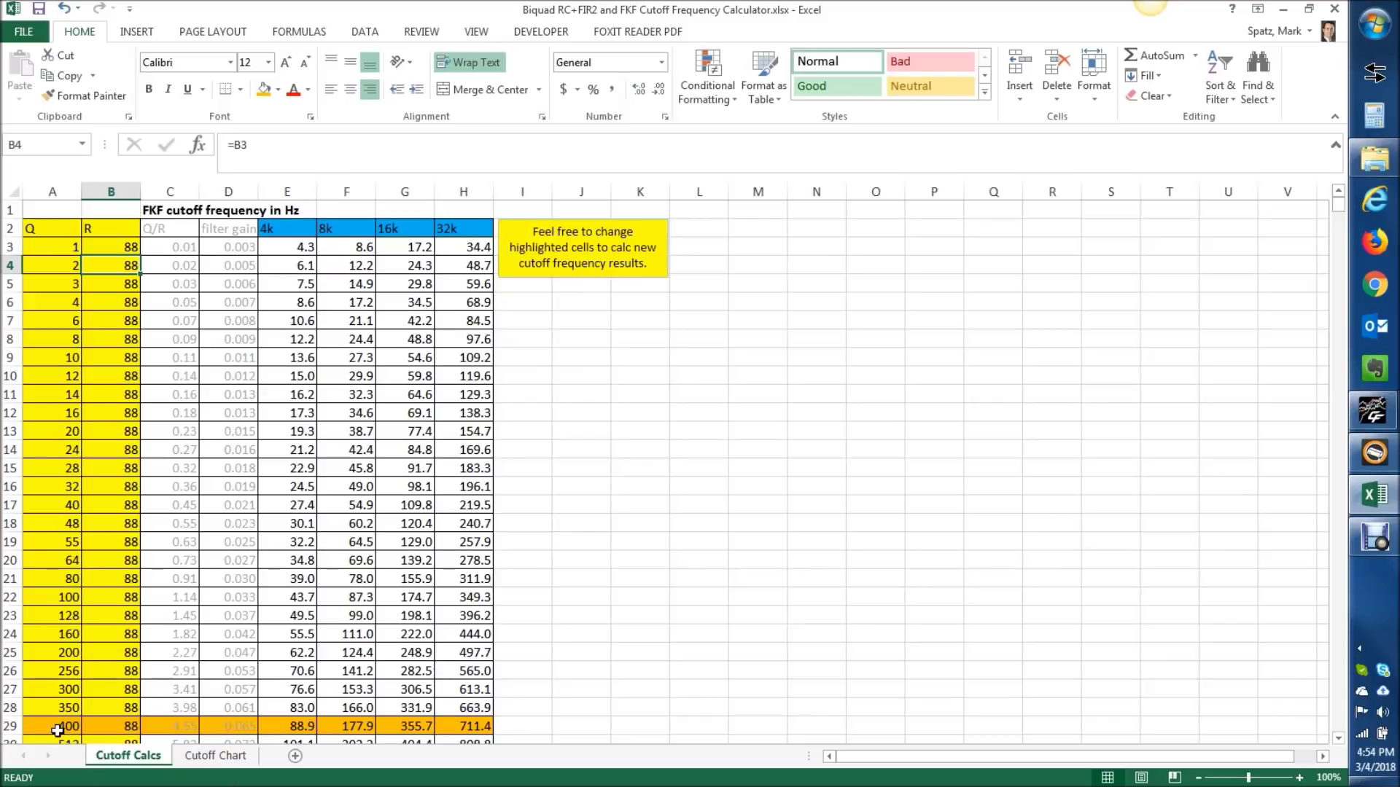
# Examine the 32k curve around 128 Hz on the Cutoff Chart sheet for the changed R value
pyautogui.click(216, 755)
pyautogui.click(829, 356)
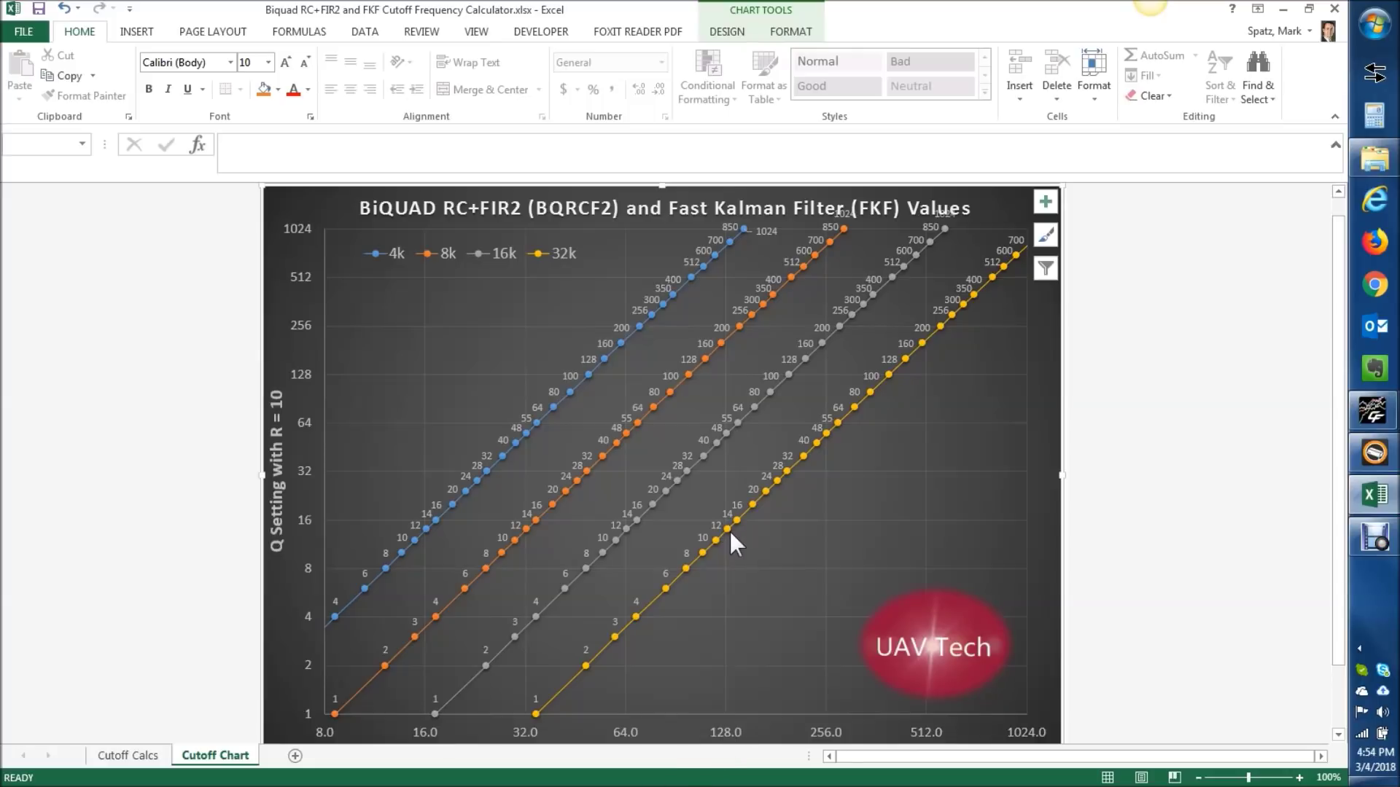
pyautogui.moveTo(728, 528)
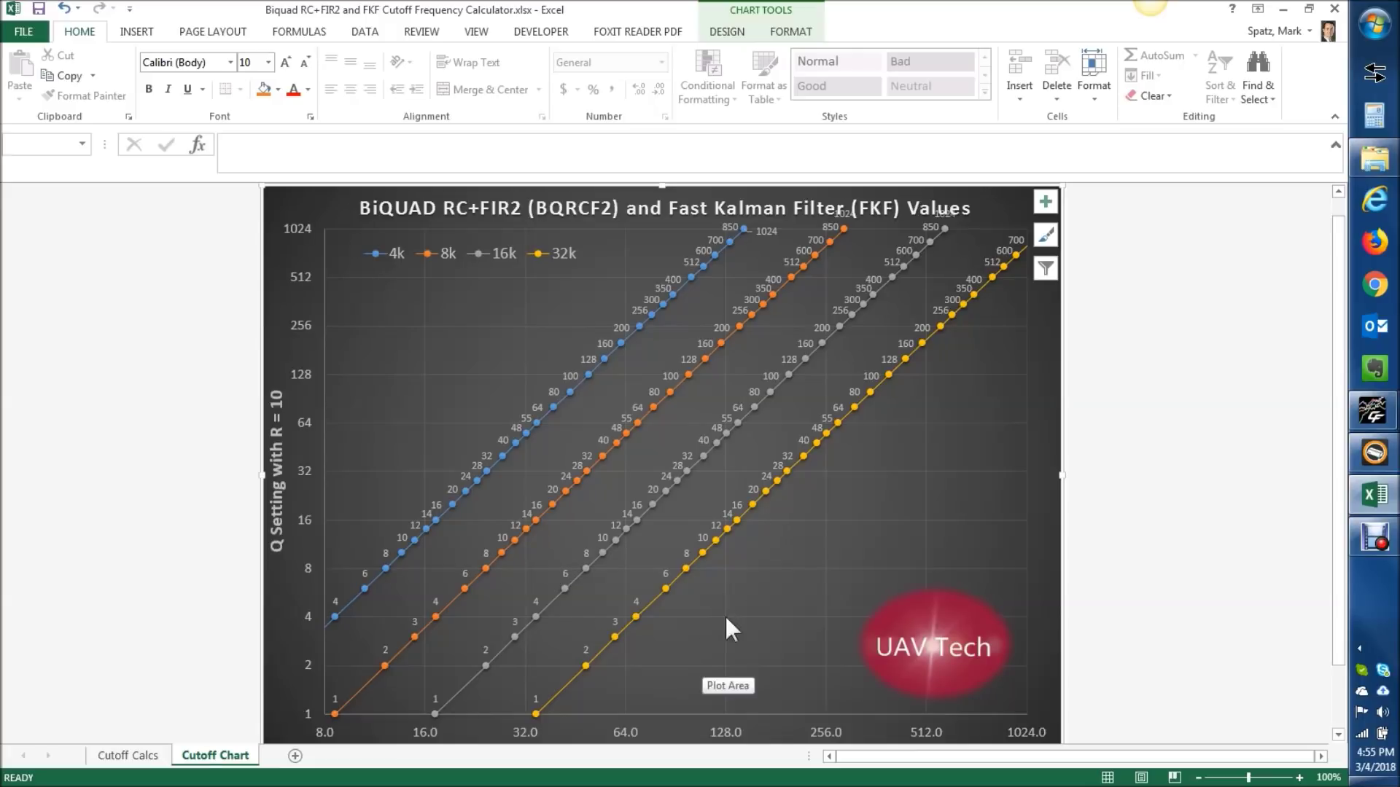
# Examine the 16k, 8k and 4k cutoff frequencies in the Q 400 row of the Cutoff Calcs sheet
pyautogui.click(128, 756)
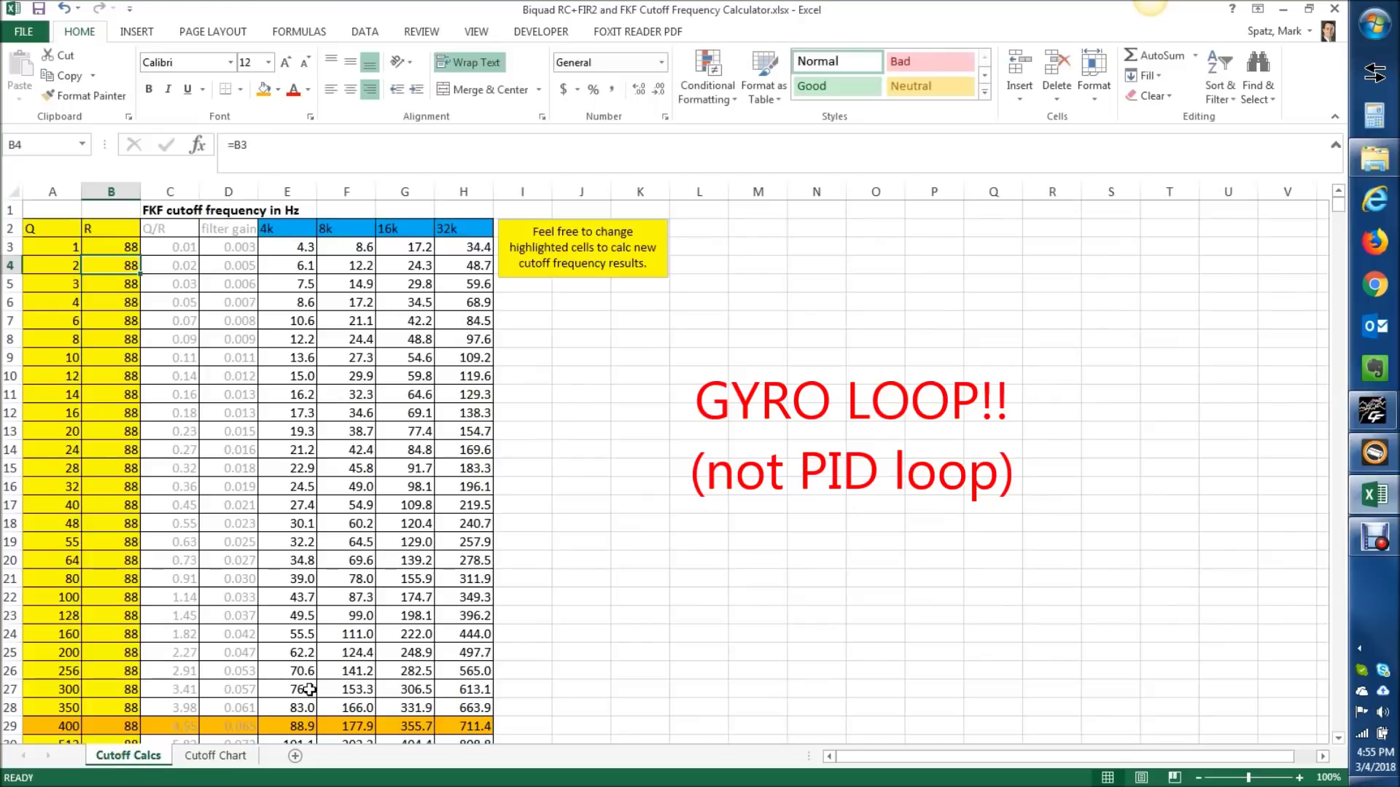
pyautogui.click(474, 729)
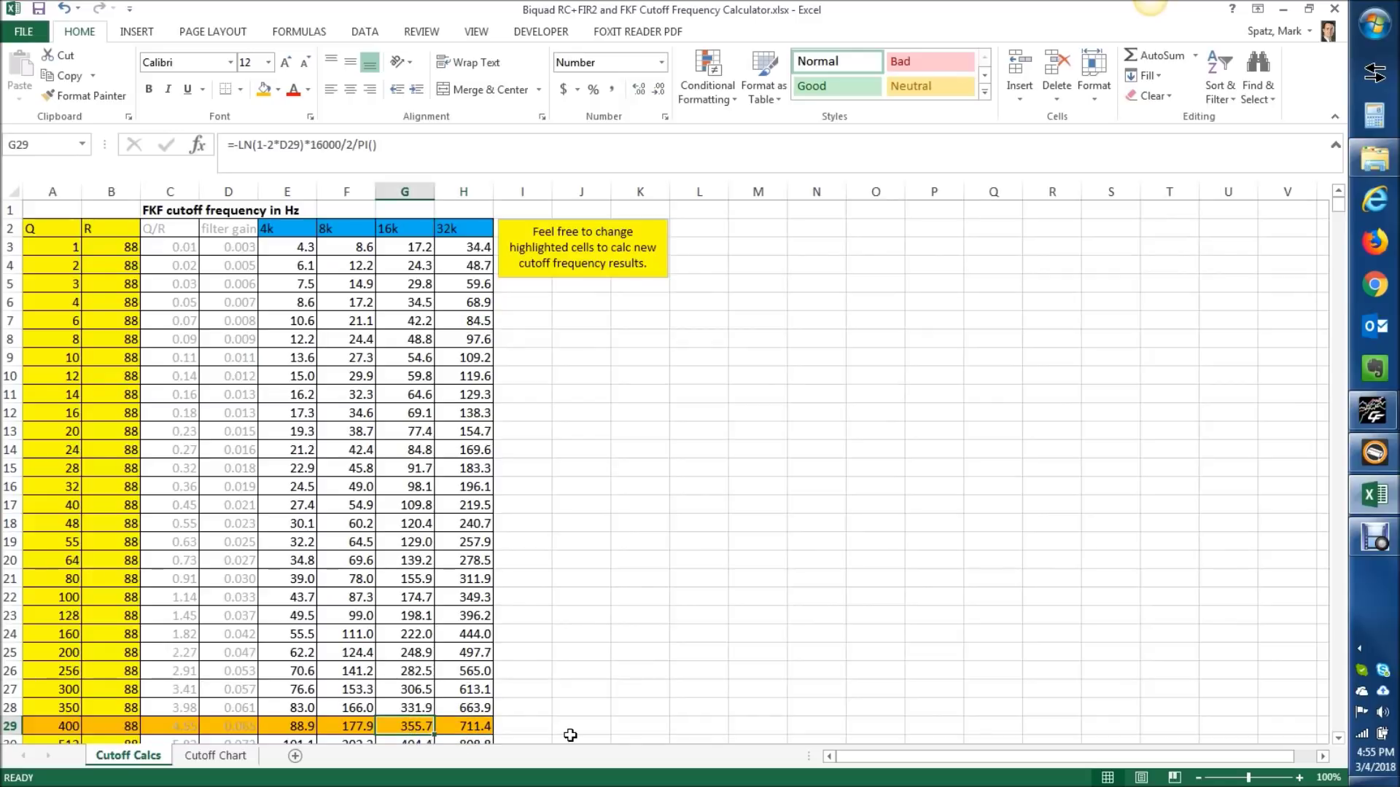
pyautogui.click(347, 728)
pyautogui.click(298, 728)
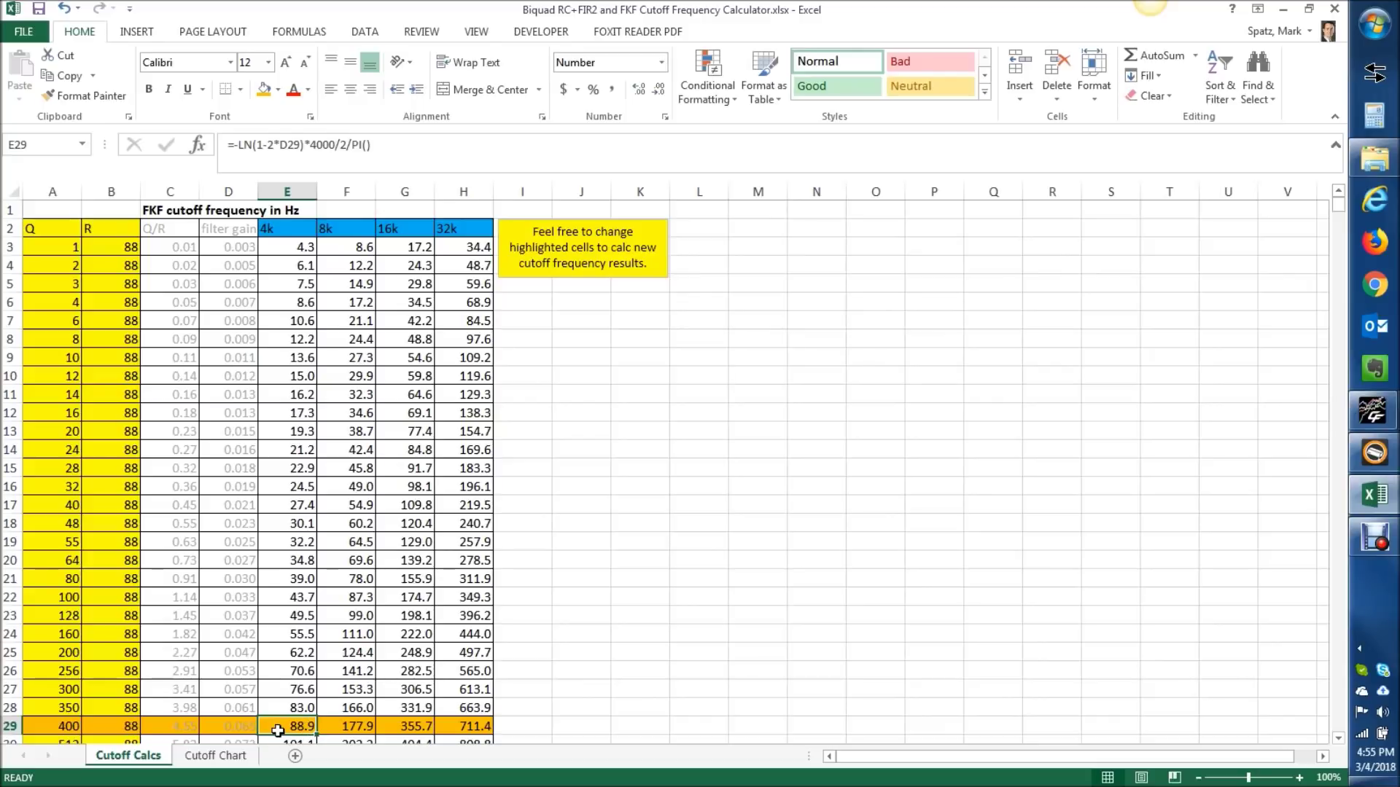
# Switch to Butterflight Configurator and connect to the flight controller on COM5 at 115200 baud
pyautogui.click(1377, 458)
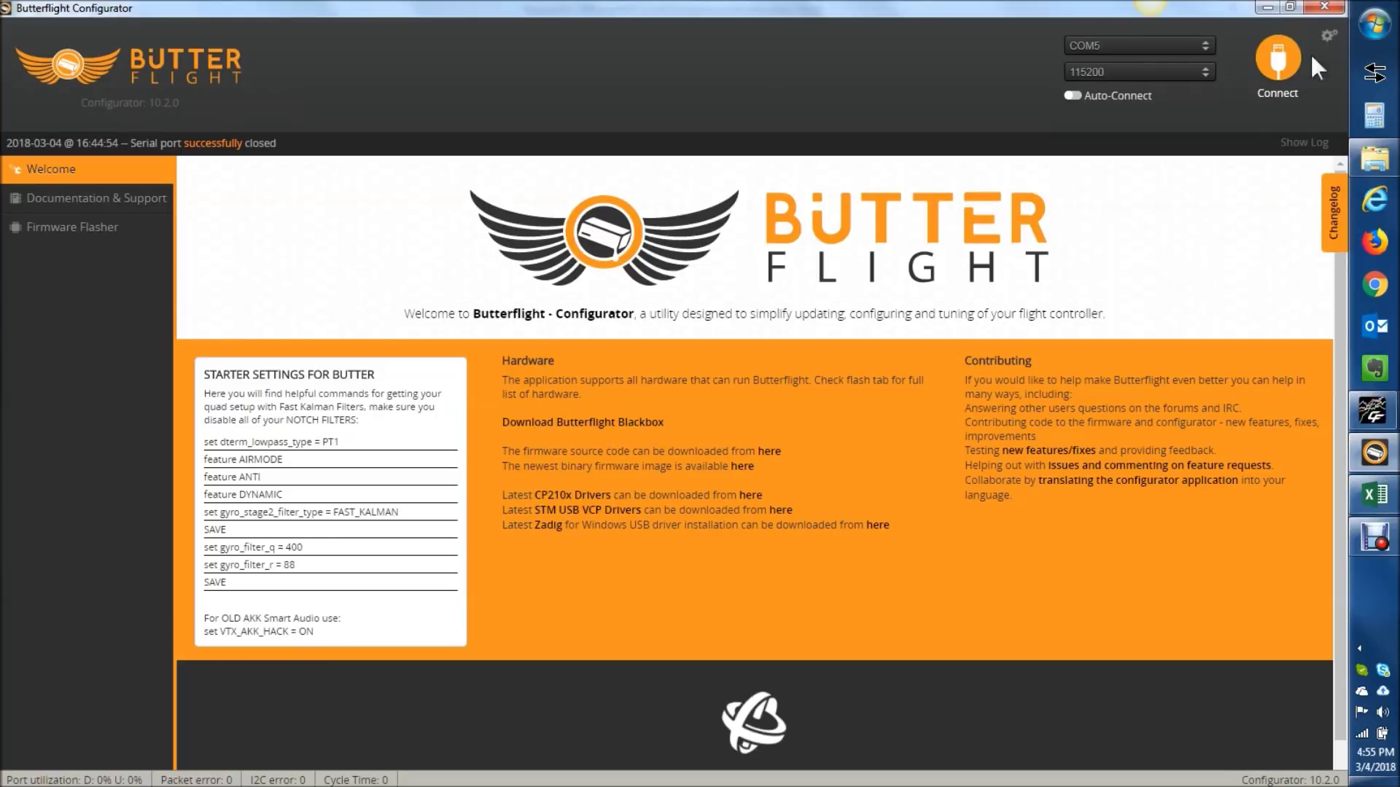
pyautogui.click(1277, 69)
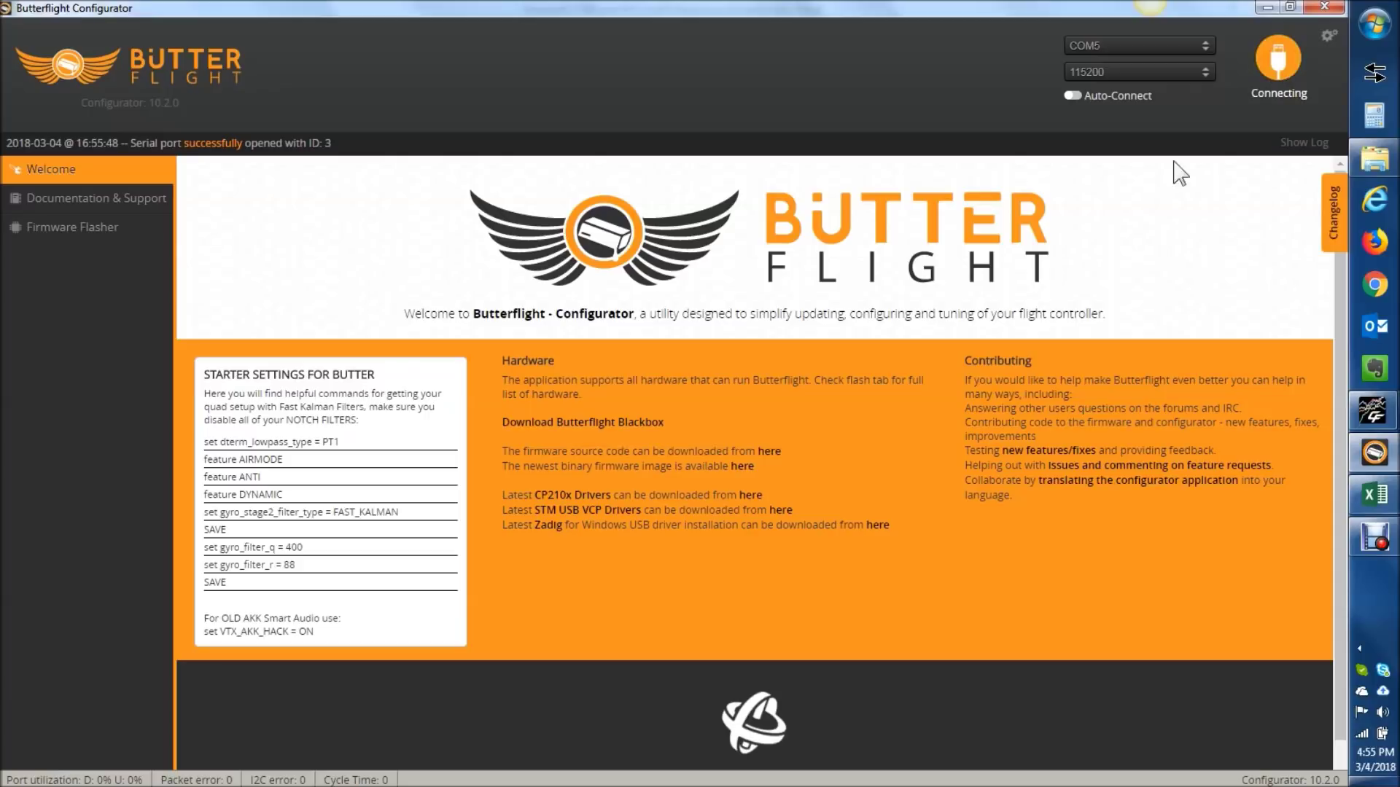
pyautogui.click(1284, 70)
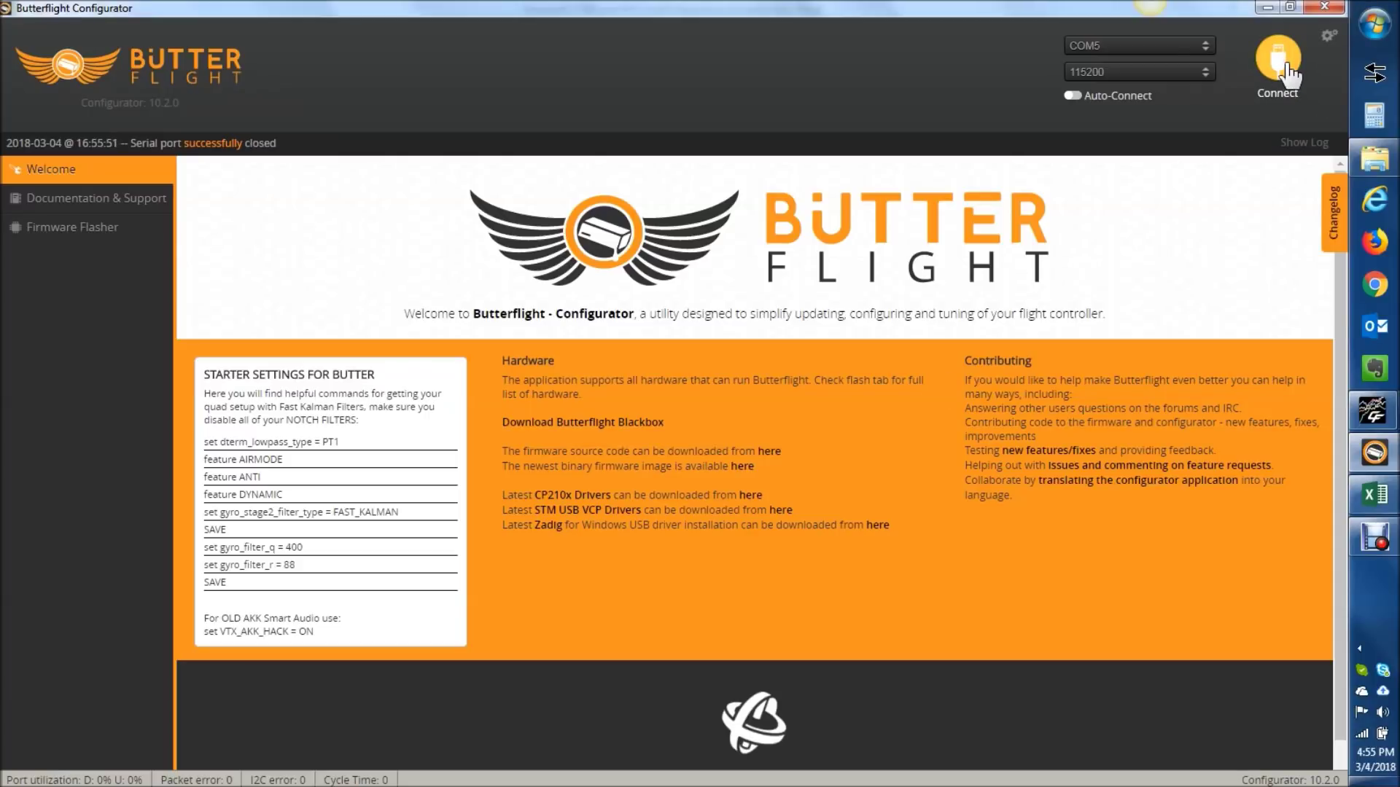
pyautogui.click(1171, 49)
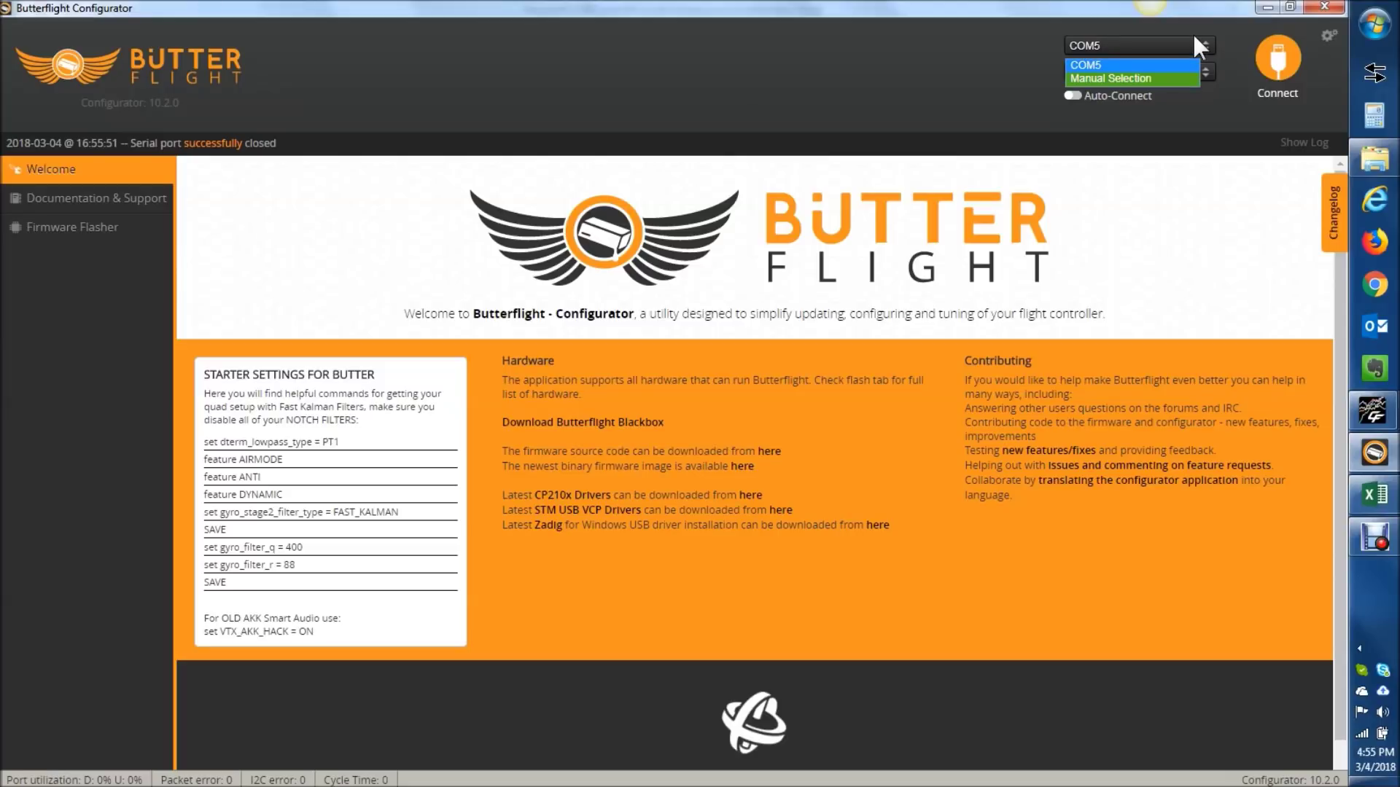
pyautogui.click(1299, 76)
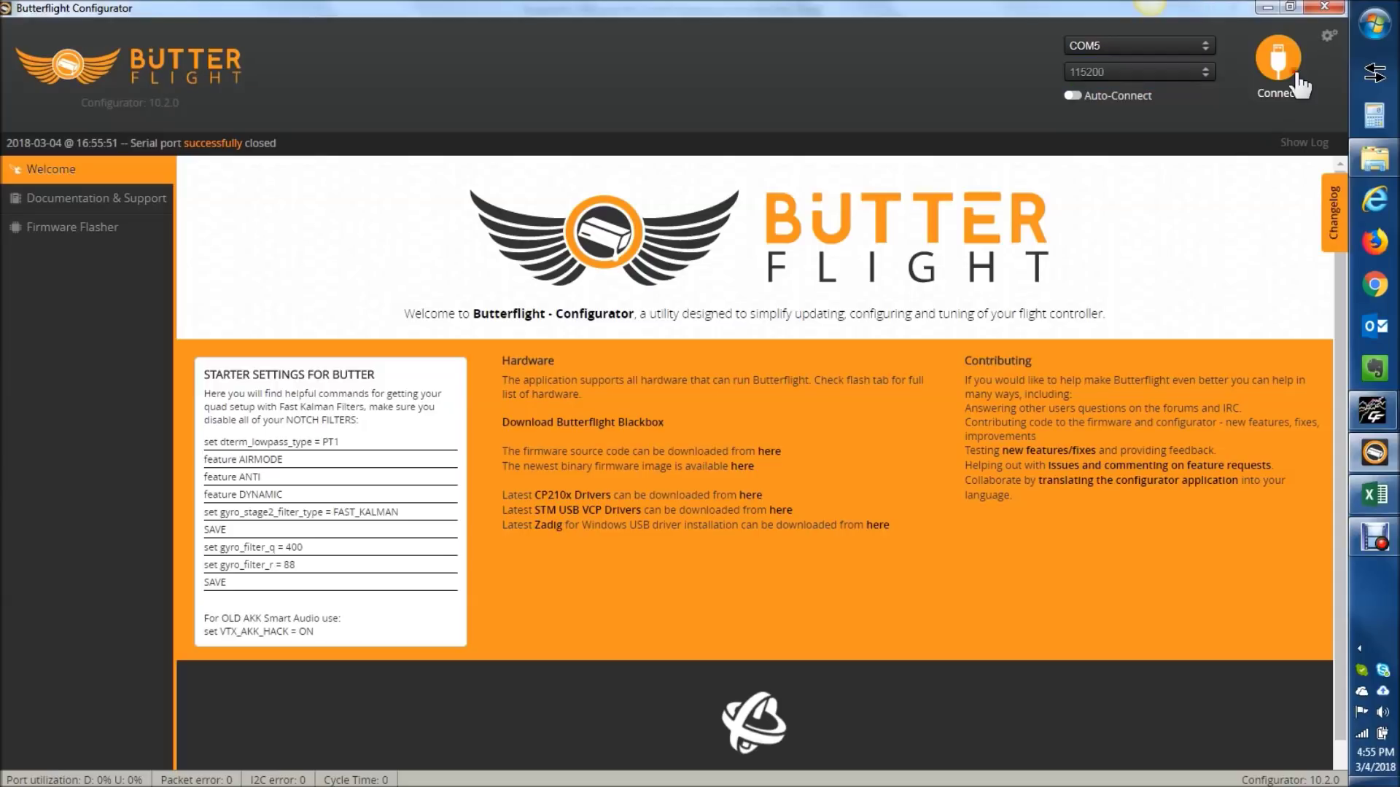
pyautogui.click(1299, 75)
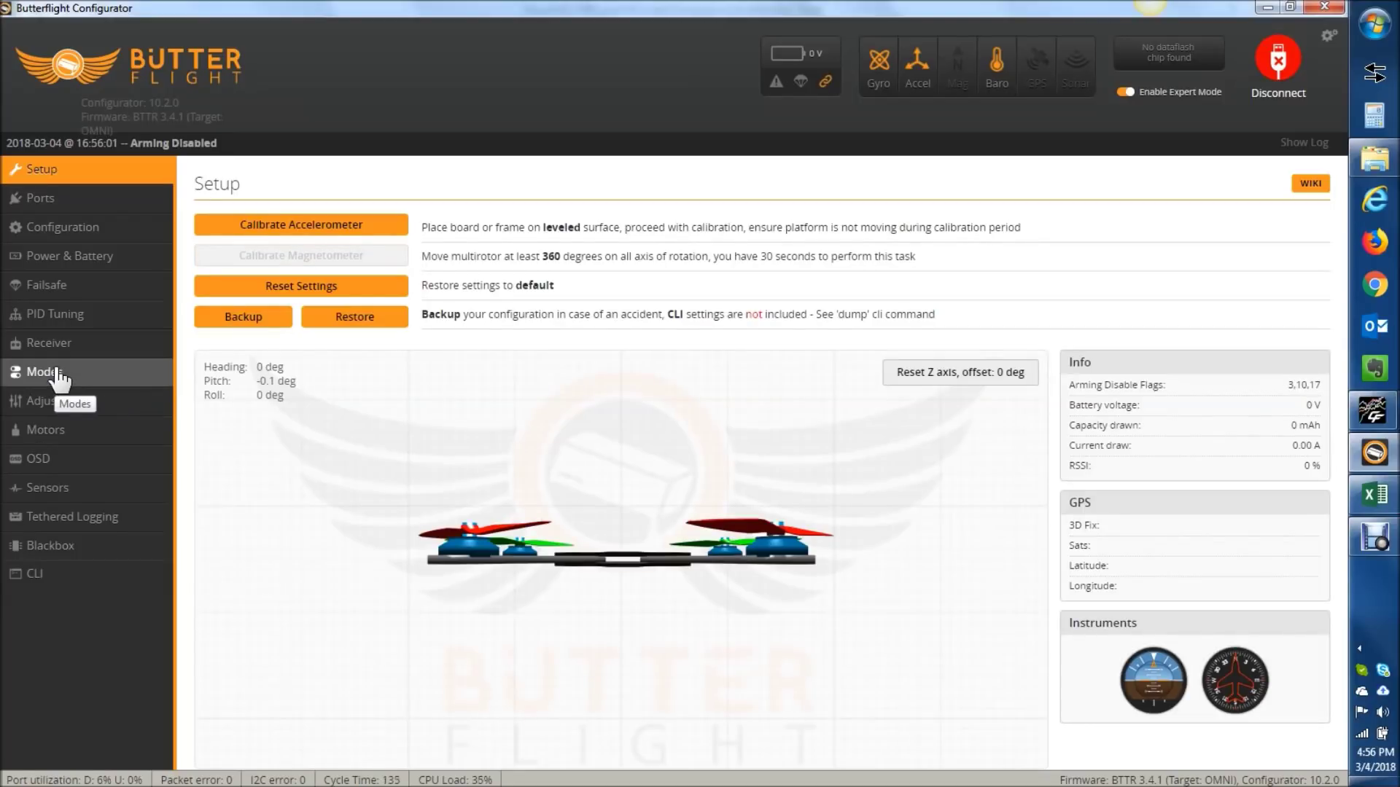
# Review the filter settings in PID Tuning and the other features on the Configuration page
pyautogui.click(64, 315)
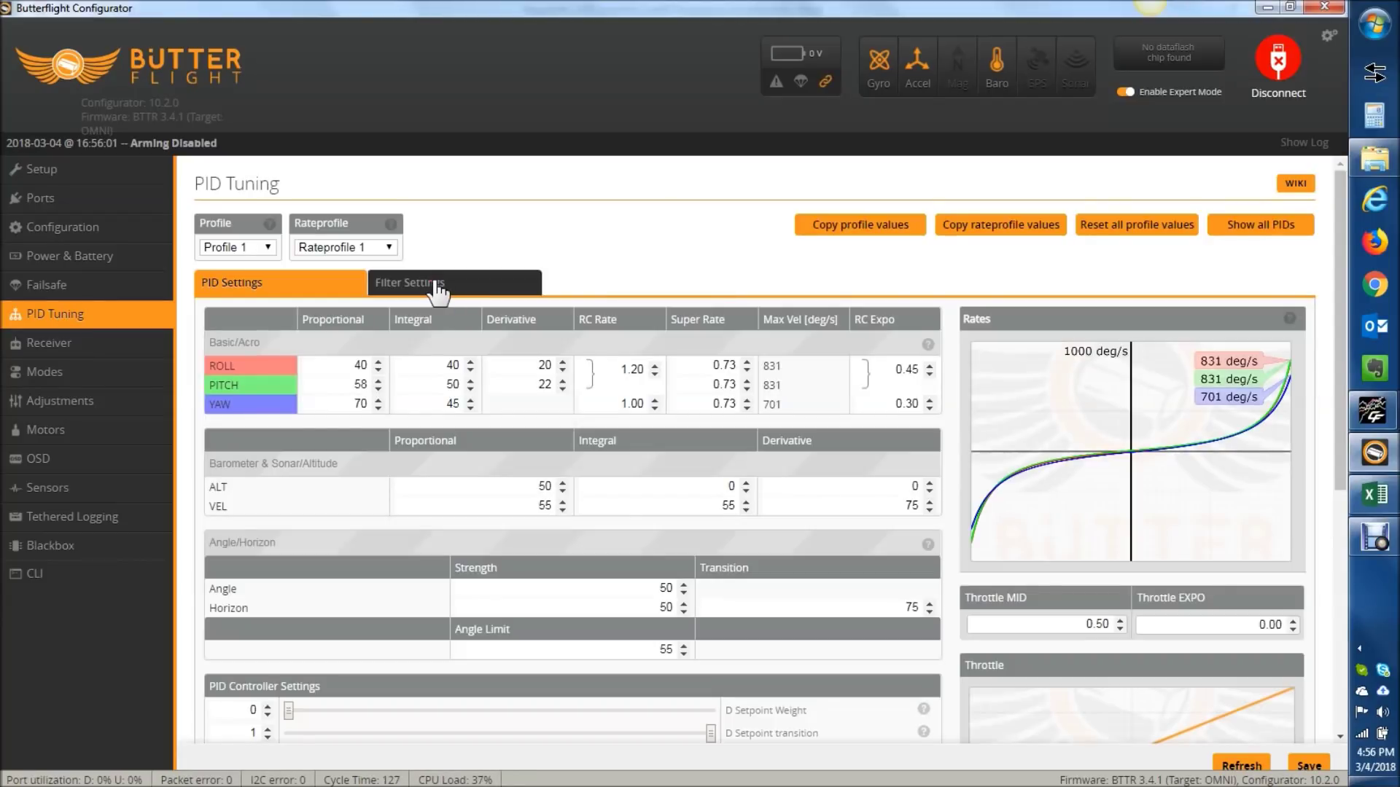
pyautogui.click(438, 291)
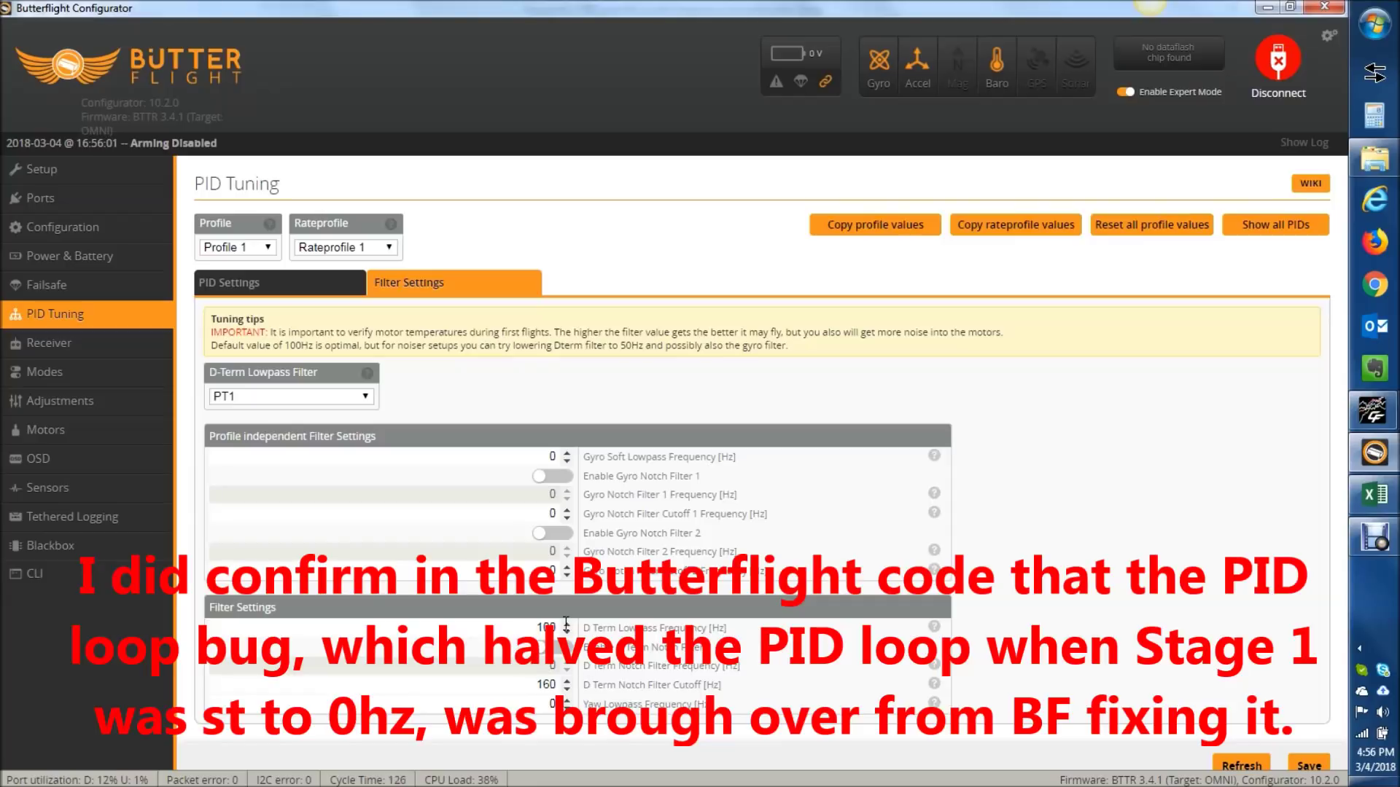
pyautogui.click(58, 231)
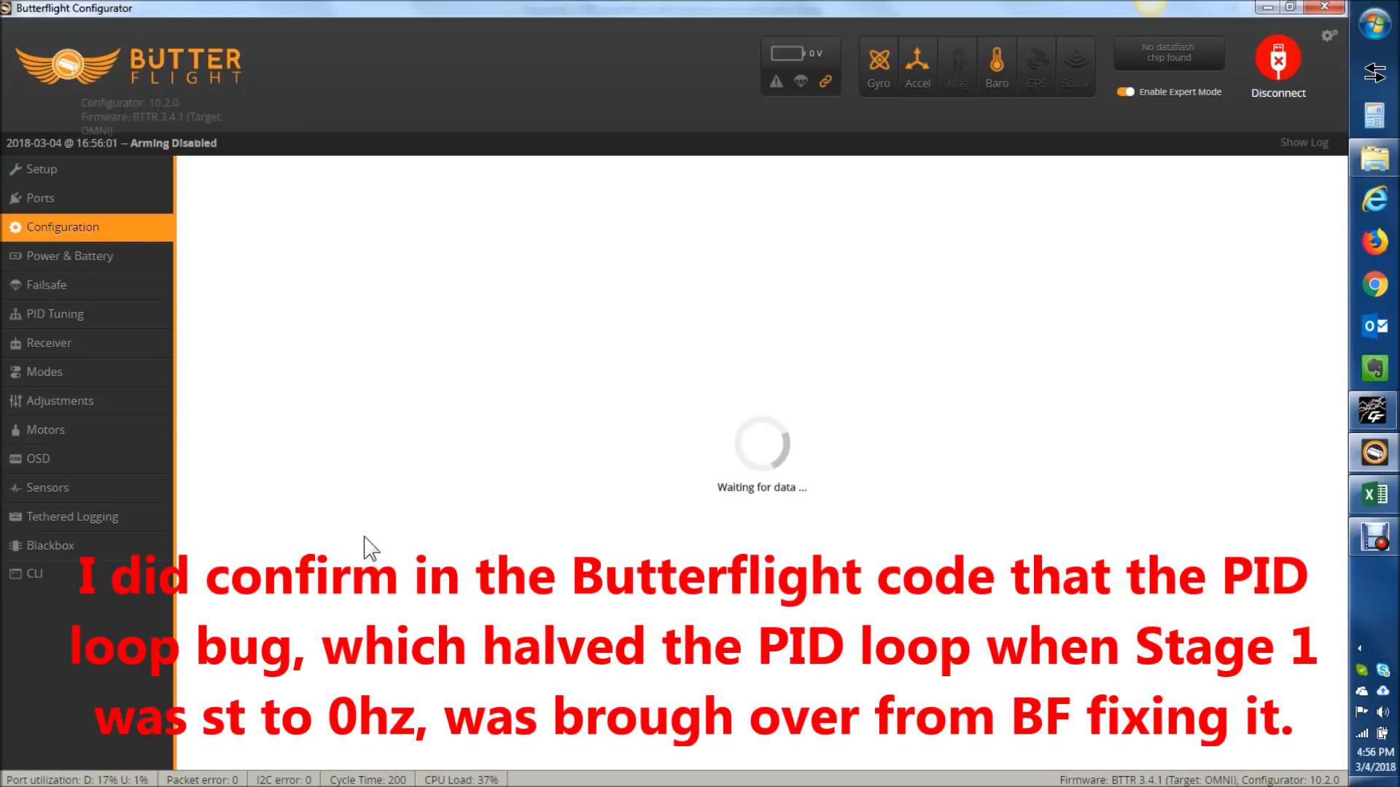
pyautogui.scroll(-10, 365, 538)
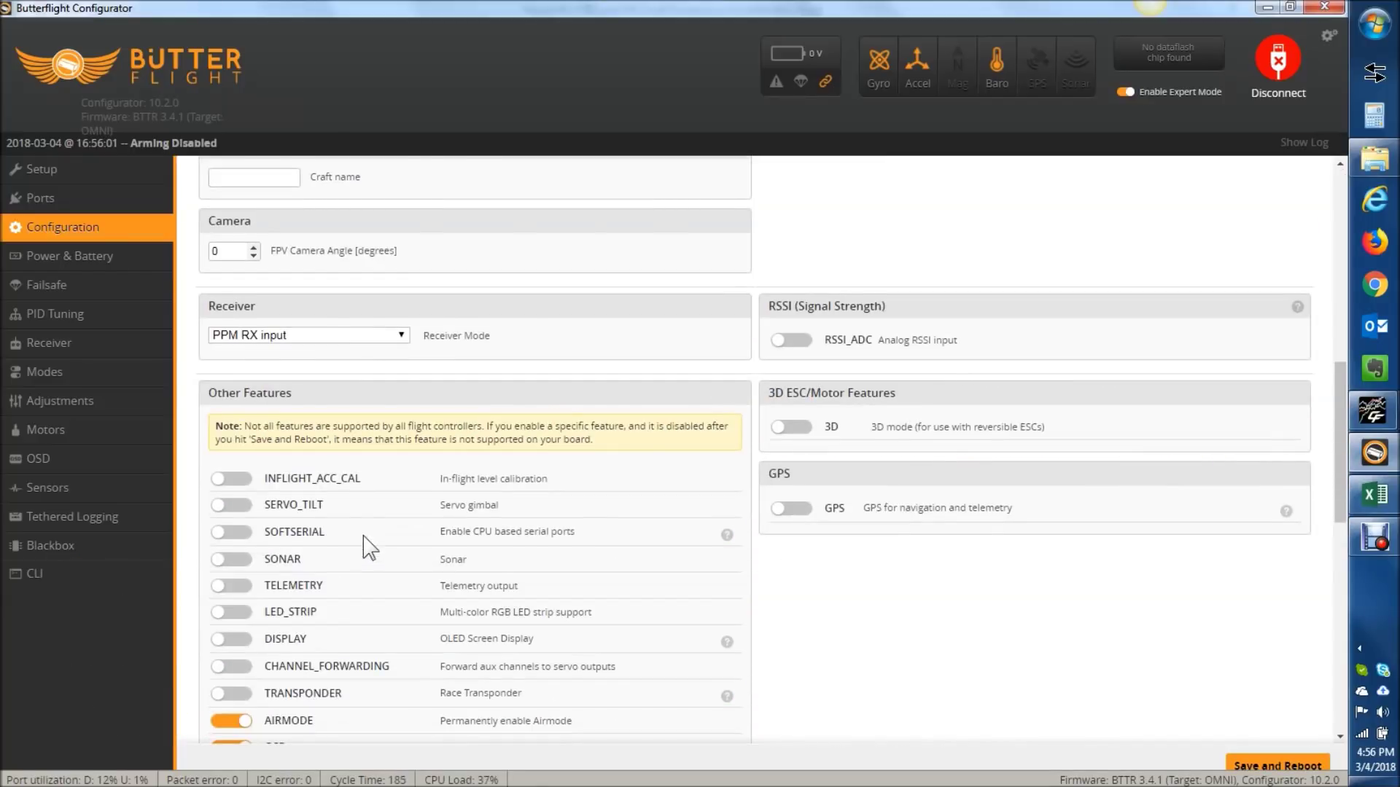
pyautogui.scroll(-3, 363, 536)
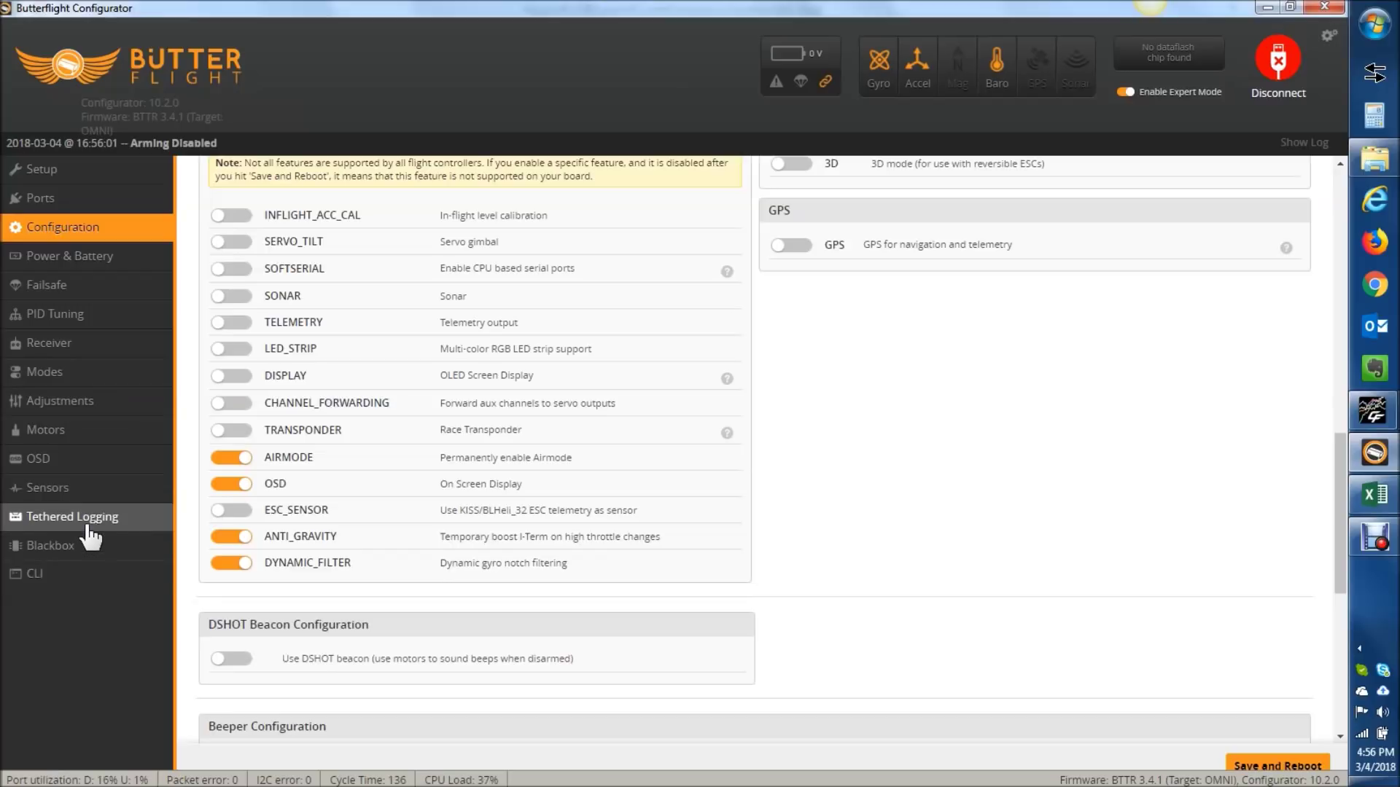
# List the gyro settings in the CLI with the command "get gyro"
pyautogui.click(98, 575)
pyautogui.click(326, 708)
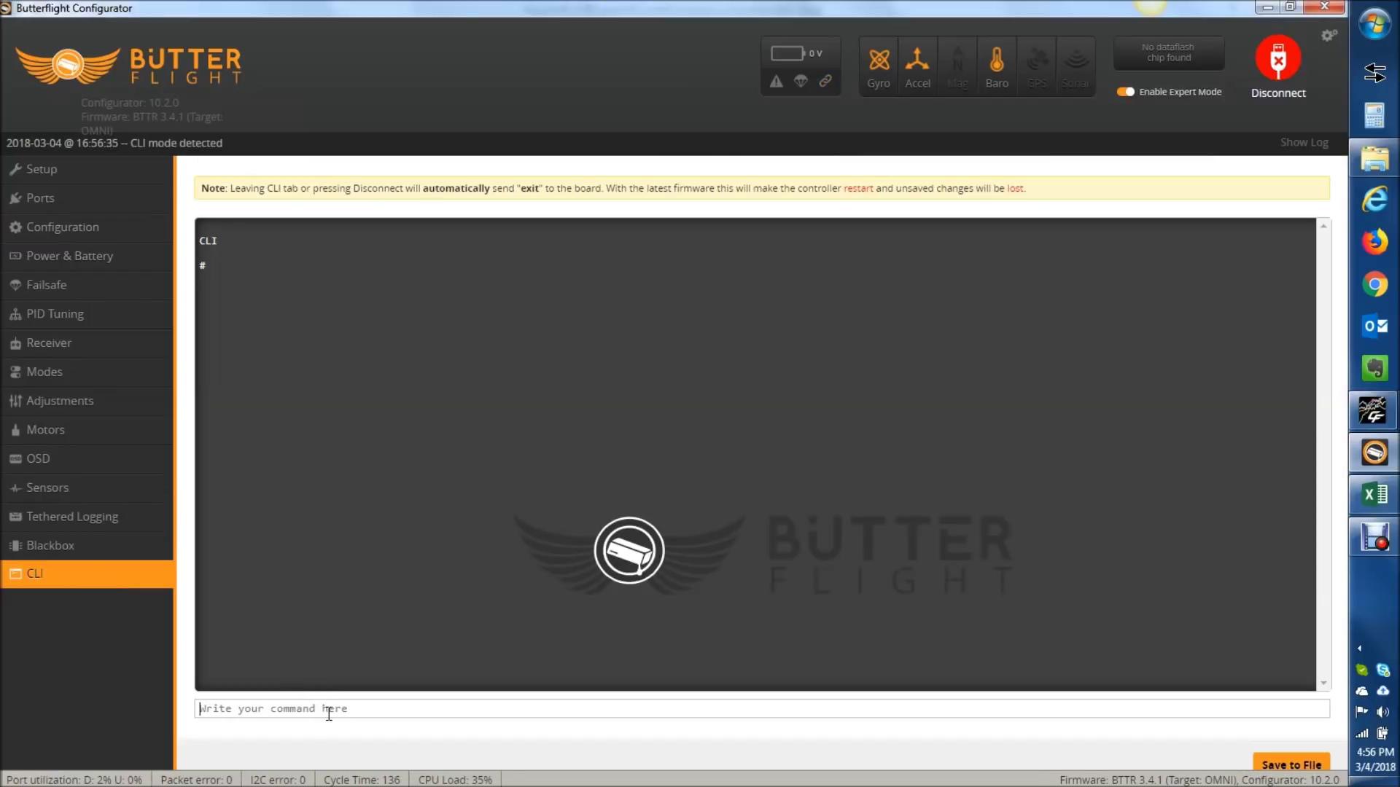
pyautogui.write('get gyro')
pyautogui.press('Return')
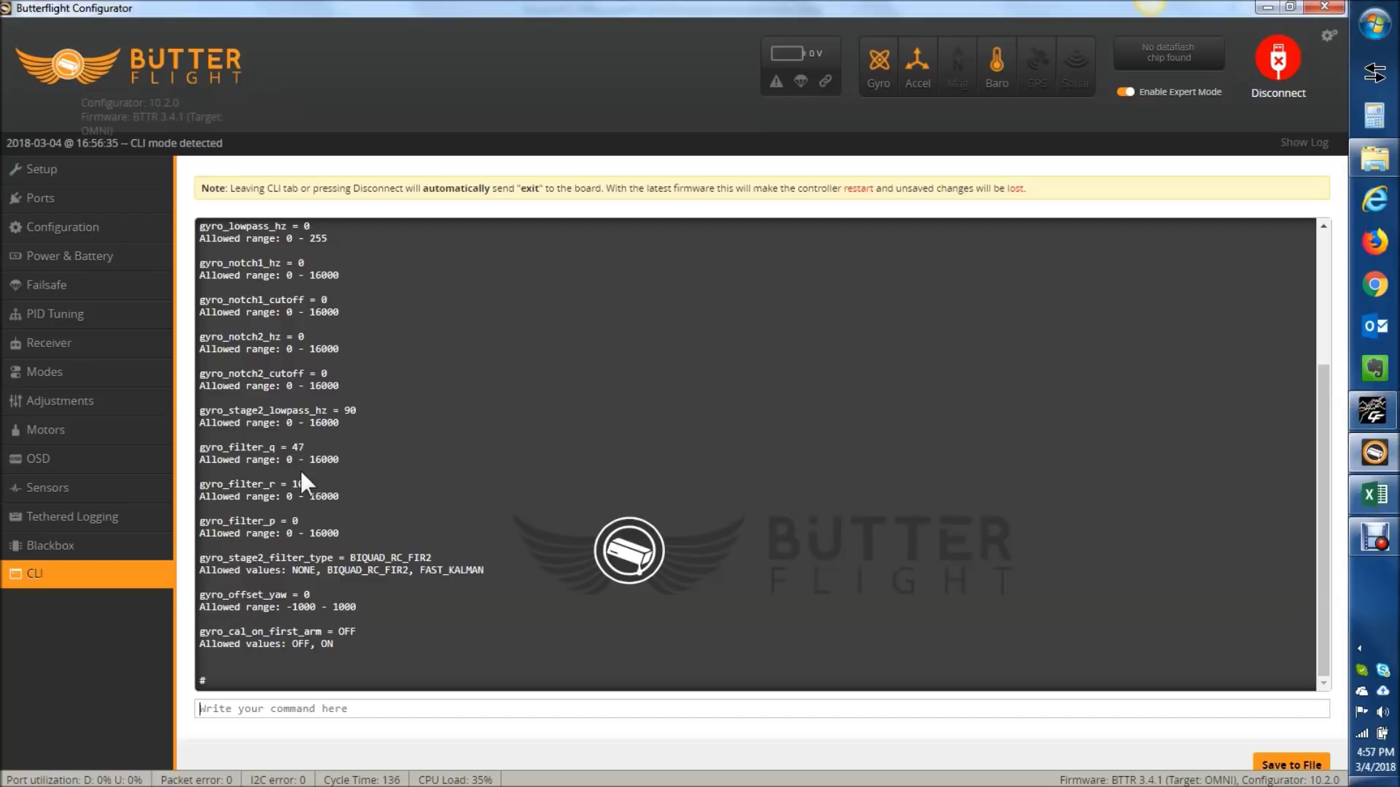
# Switch to the cutoff frequency calculator workbook in Excel
pyautogui.click(1375, 495)
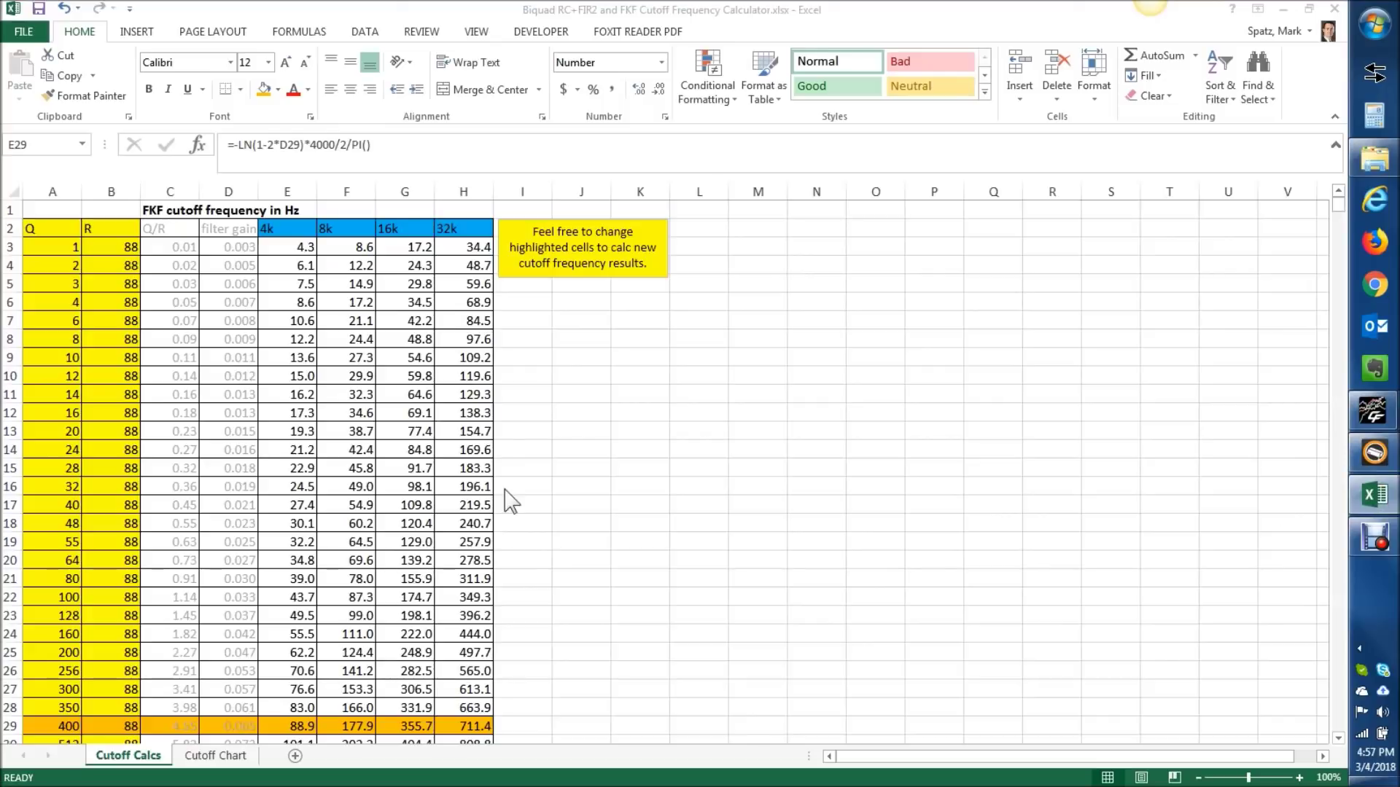
pyautogui.click(113, 248)
pyautogui.write('0')
pyautogui.press('Return')
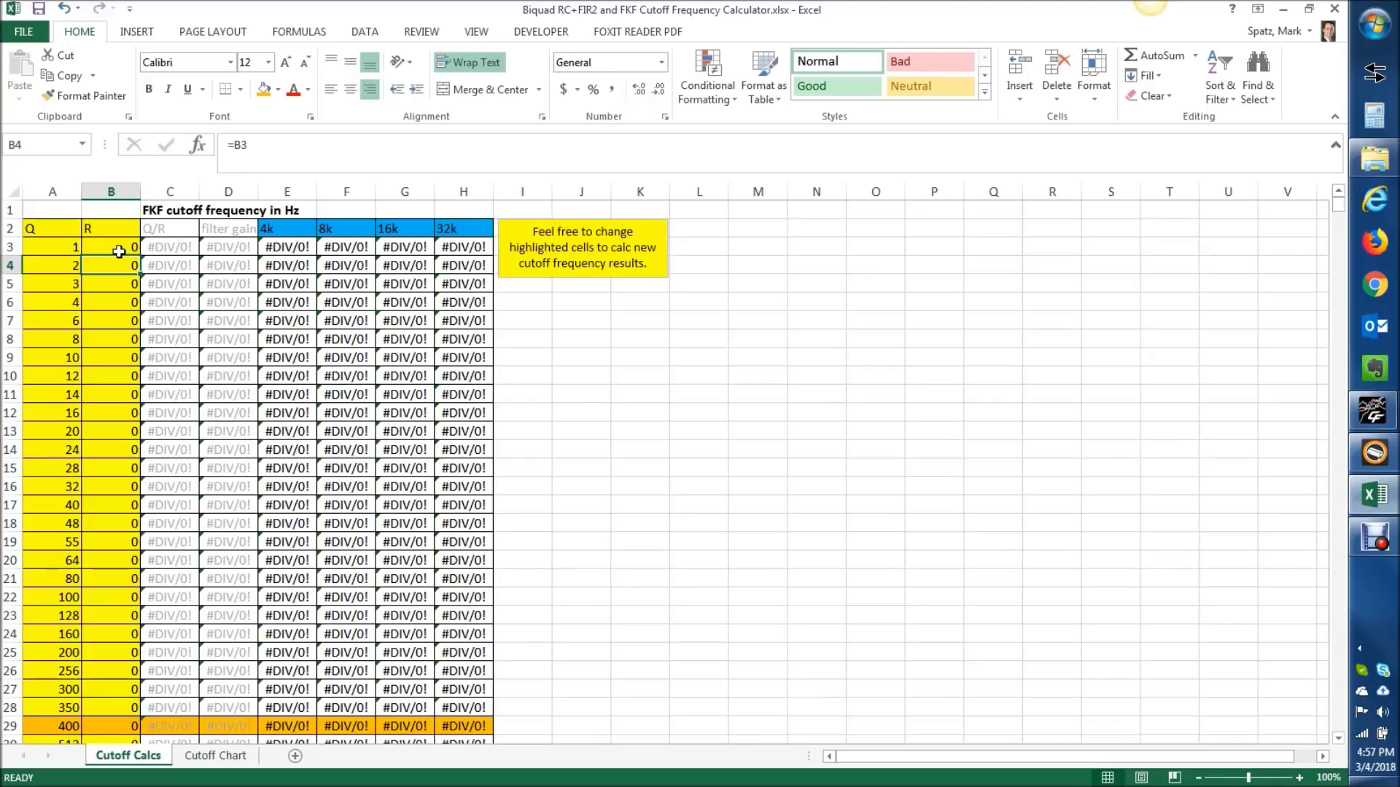
# Set the R value in cell B3 to 10 and the Q value in cell A18 to 47
pyautogui.click(119, 251)
pyautogui.write('10')
pyautogui.press('Return')
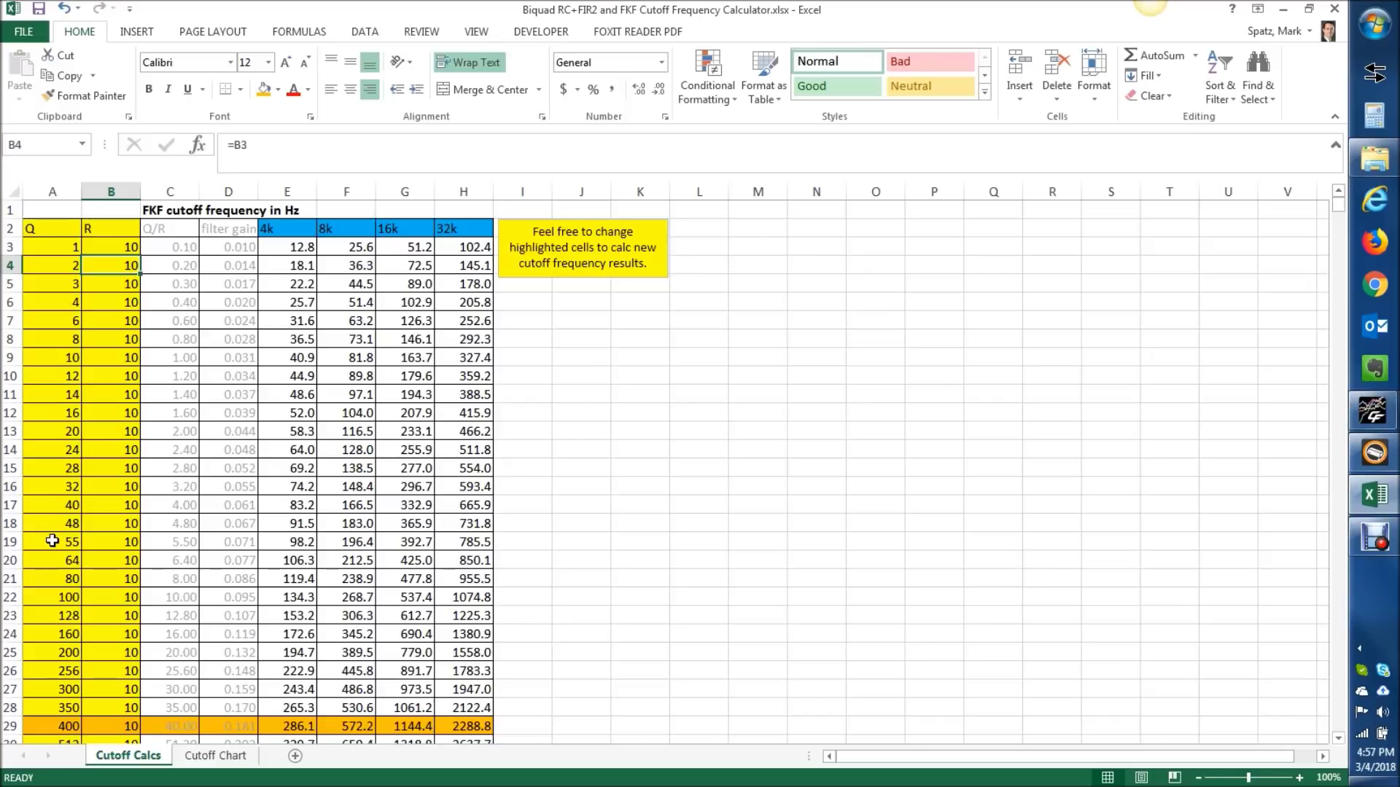
pyautogui.click(66, 522)
pyautogui.write('47')
pyautogui.press('Return')
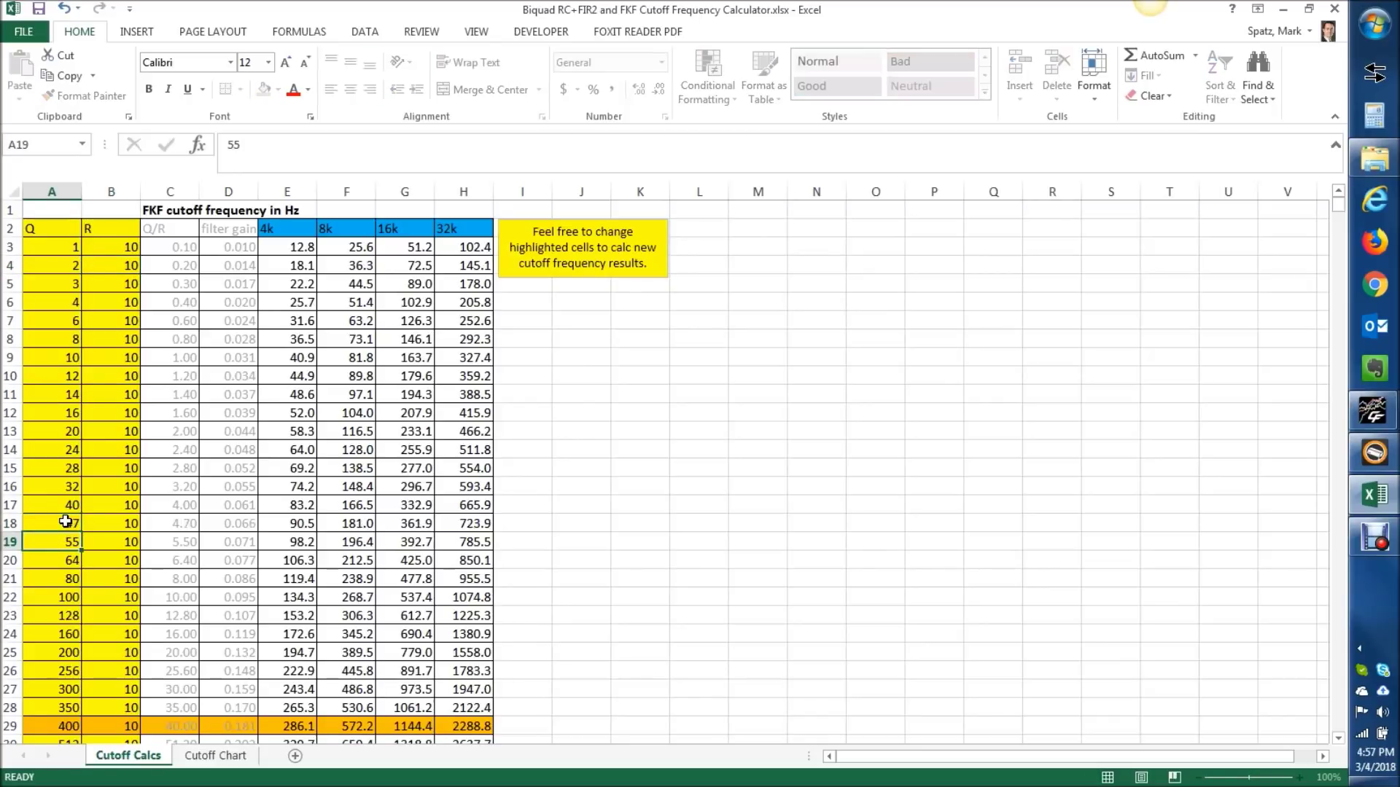
# Check the 4k cutoff frequency for Q 47 and switch to Butterflight Configurator to compare its gyro filter settings
pyautogui.click(292, 524)
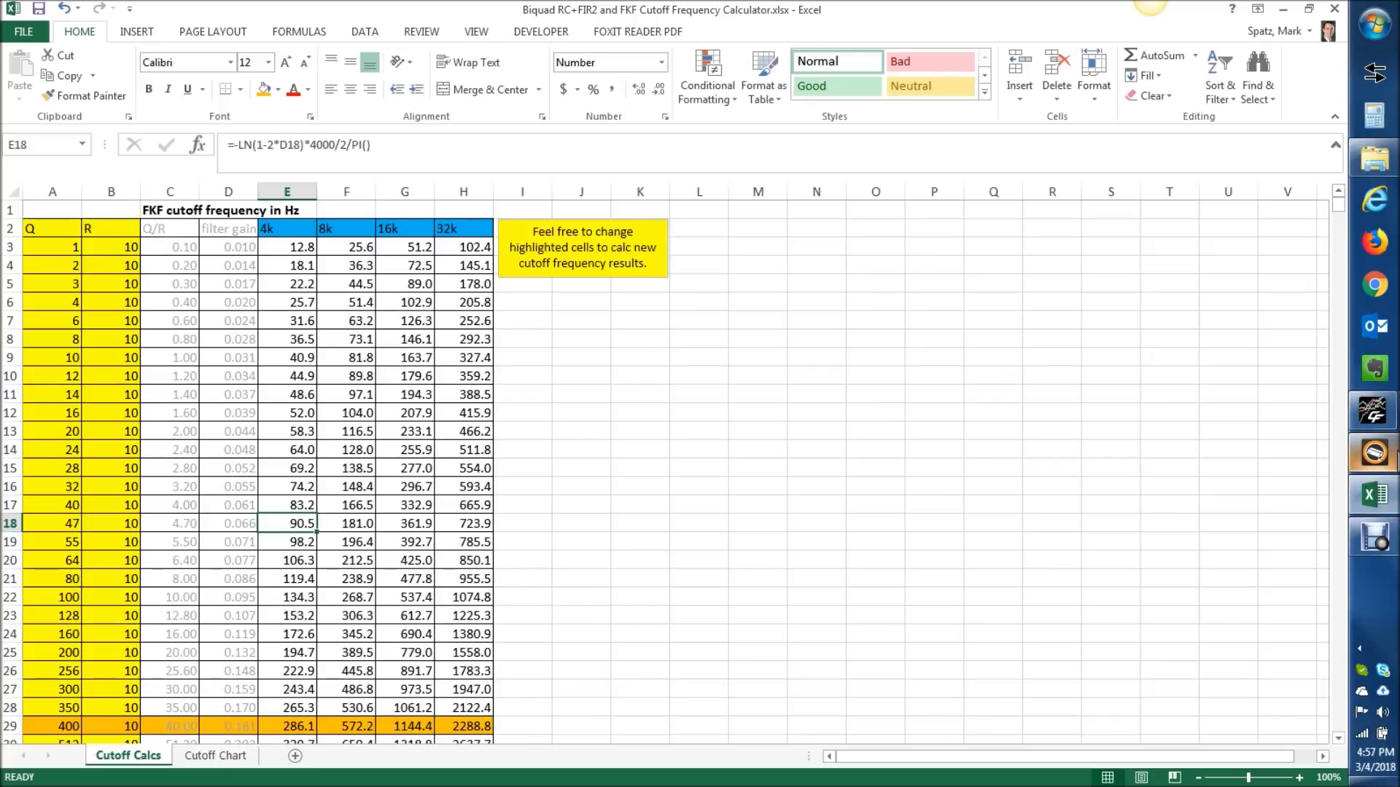
pyautogui.click(1374, 452)
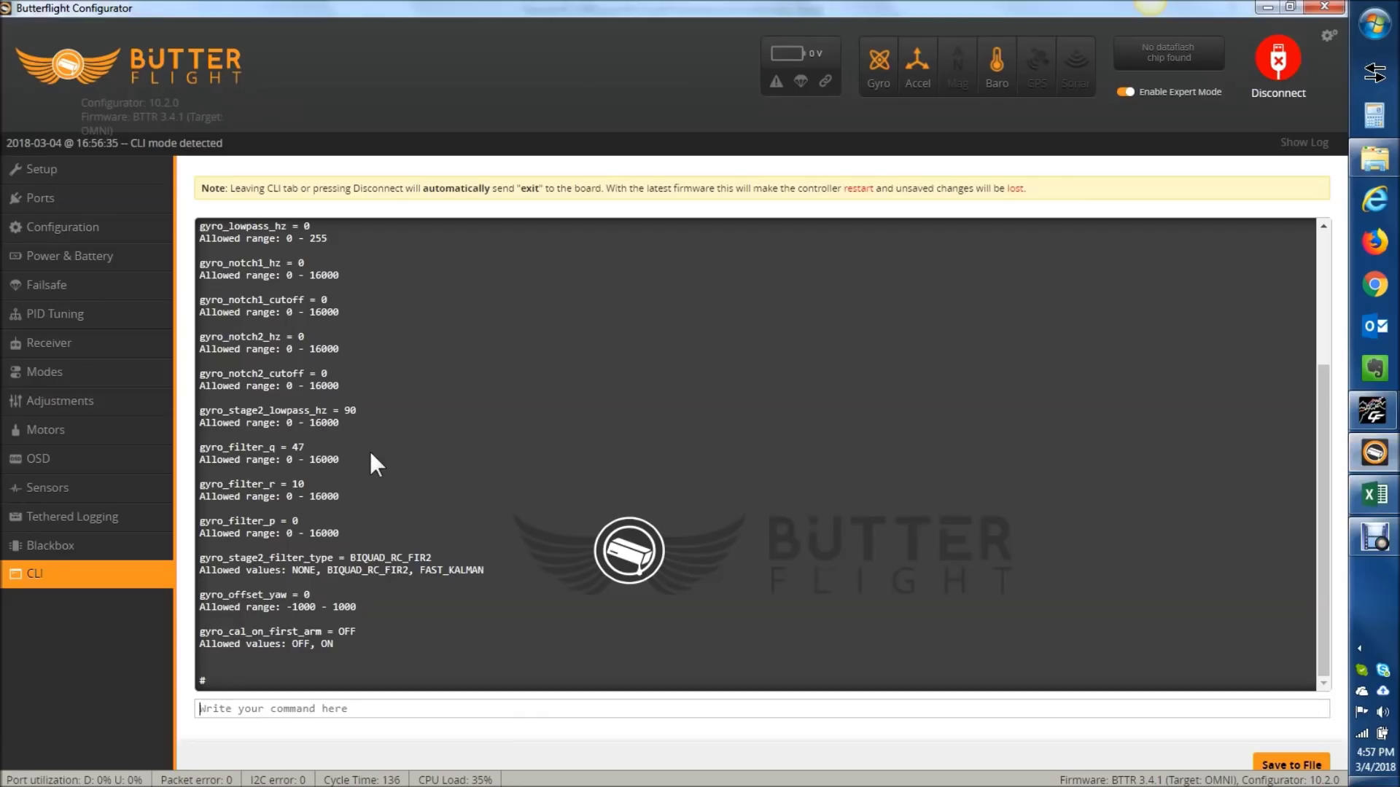